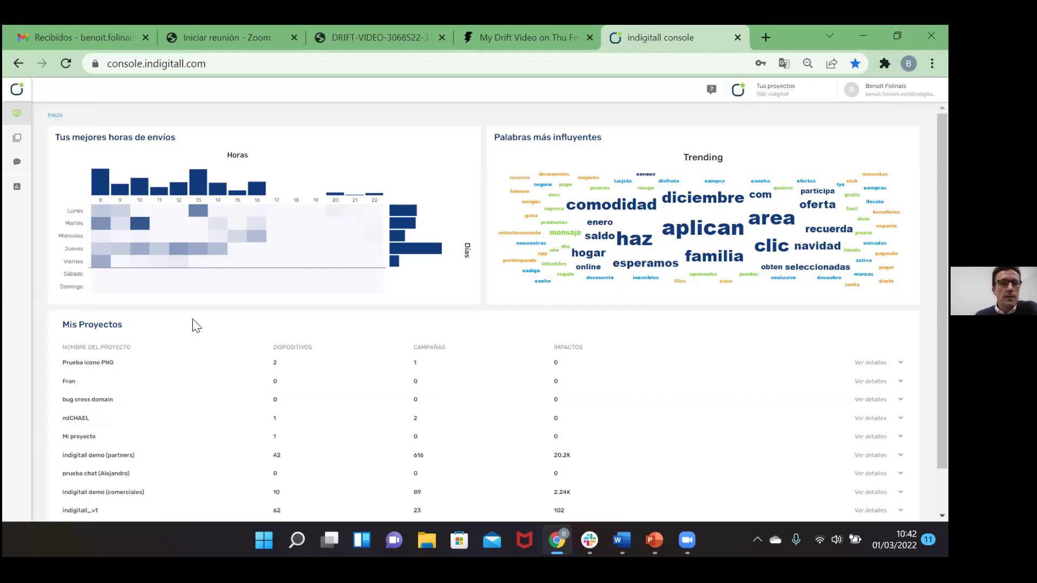
Open the campaign "Campaña Promoción marzo 2022 Escuela de Negocios" for editing from the AppPush/WebPush campaigns
mouse_move(6, 294)
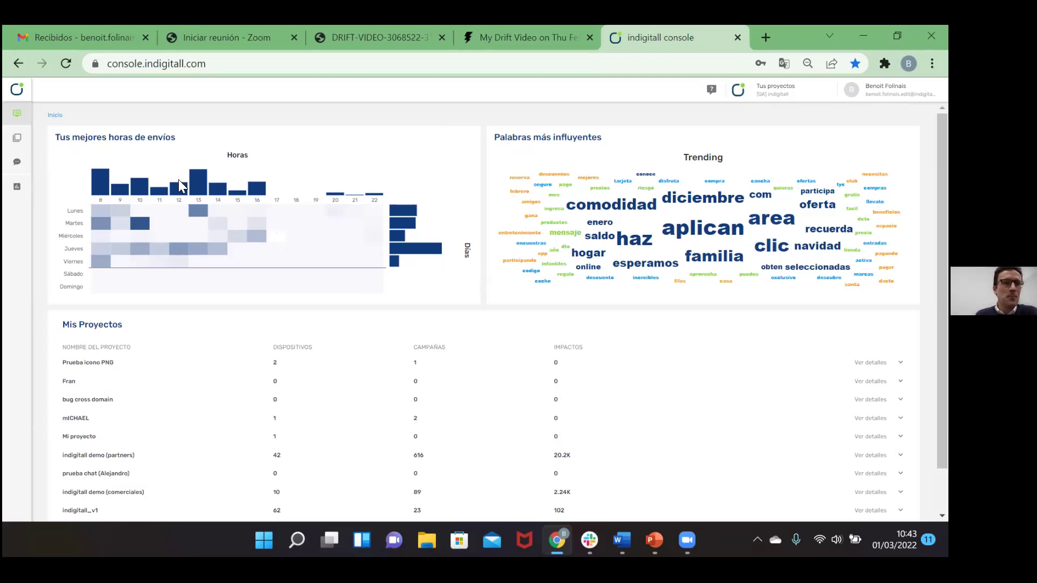
left_click(39, 138)
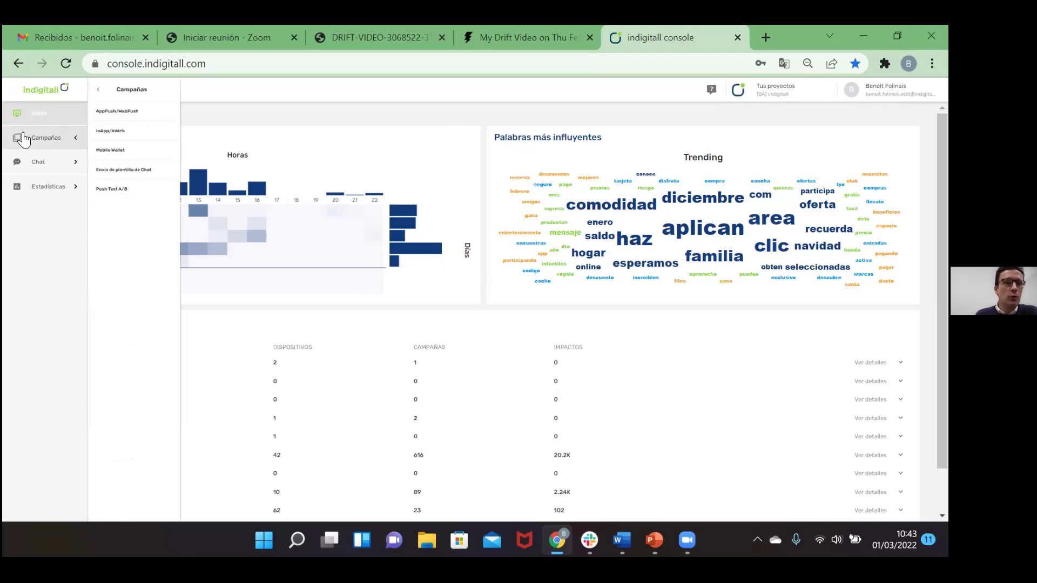
left_click(109, 112)
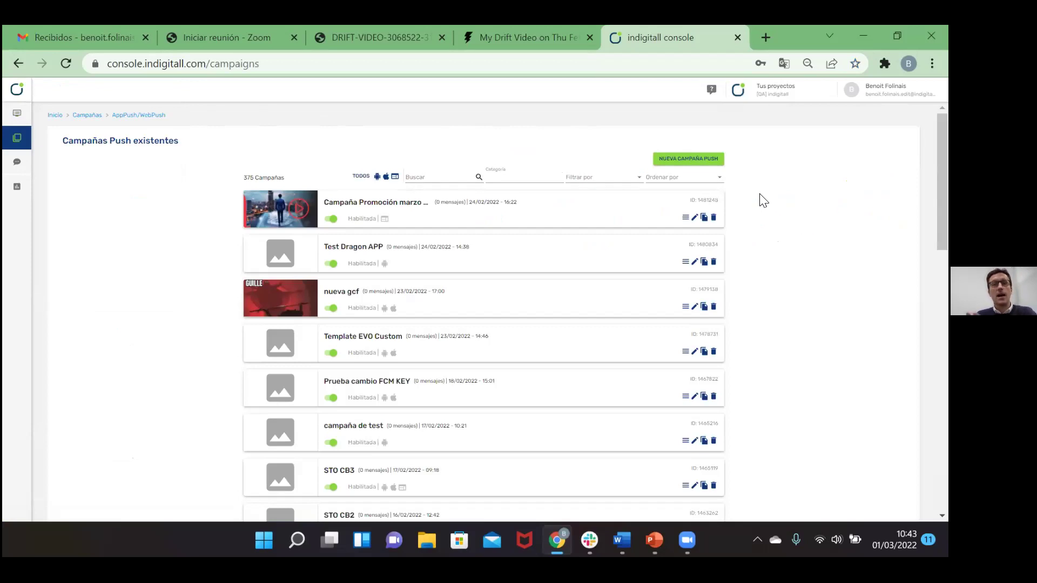
left_click(351, 206)
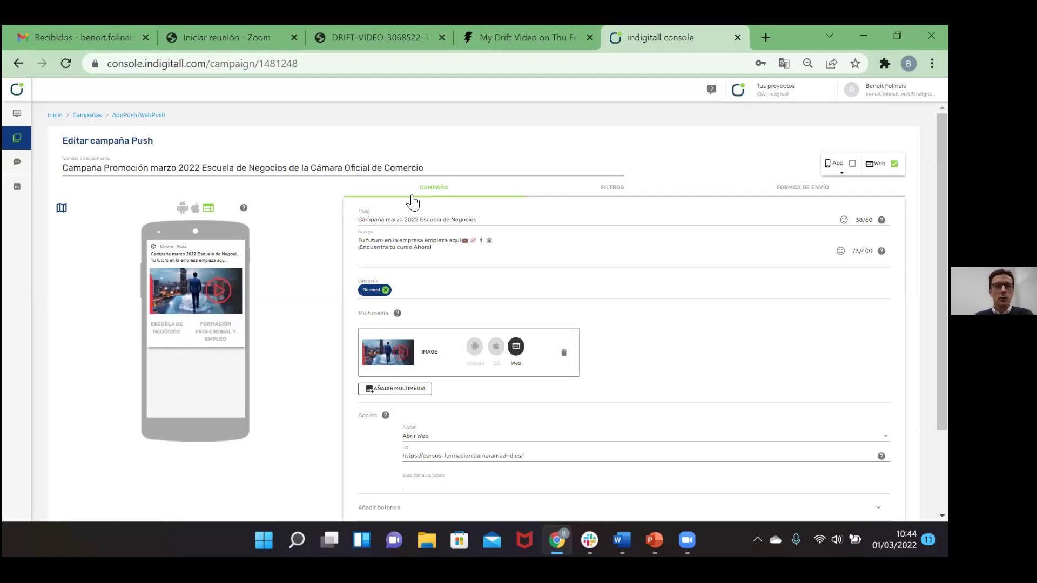
Examine the campaign's target platforms, title and body text, including the emojis available for the body
left_click(836, 164)
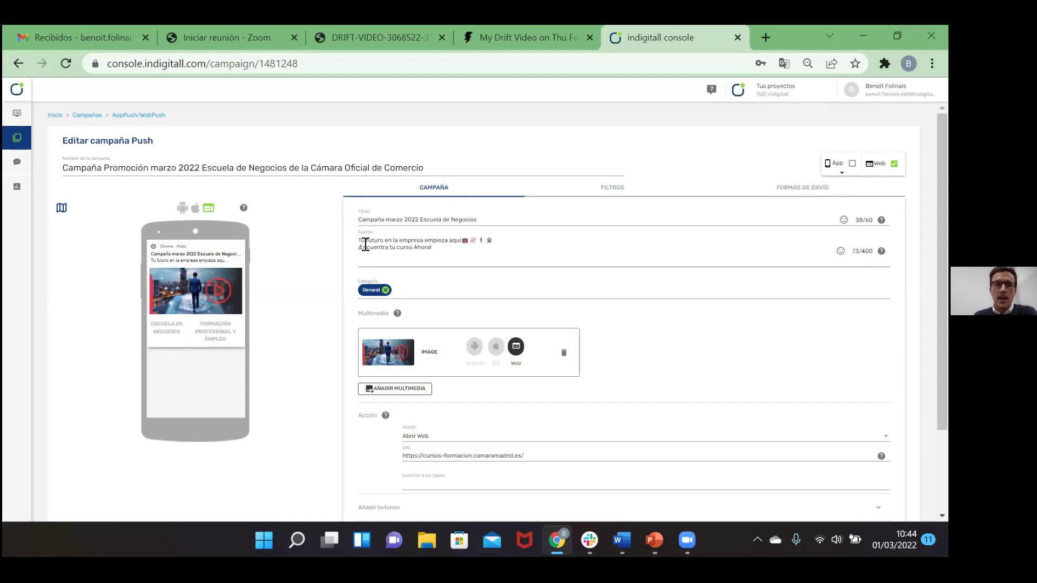
scroll(463, 234, "down", 2)
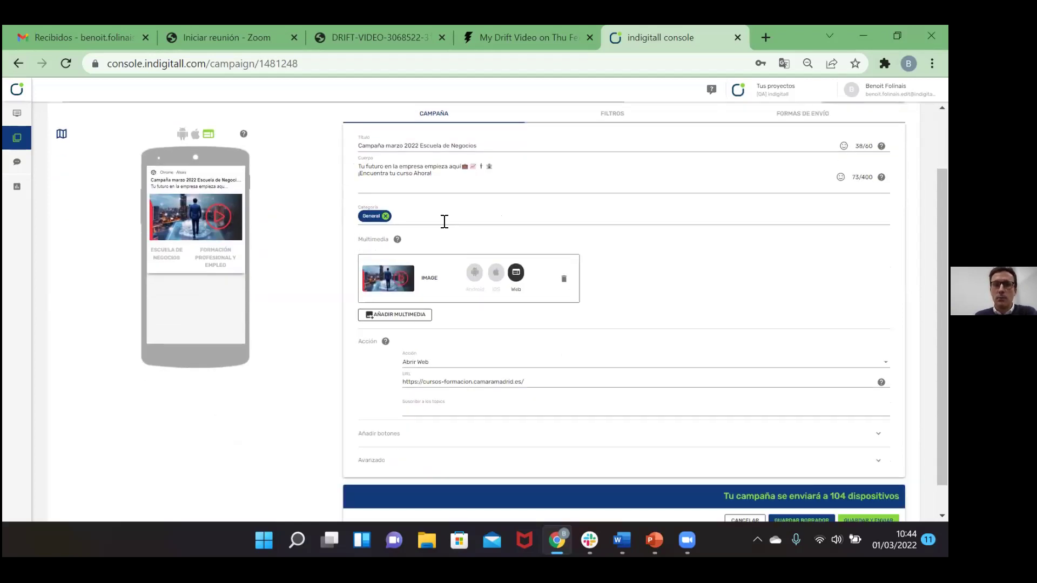
left_click_drag(361, 146, 486, 146)
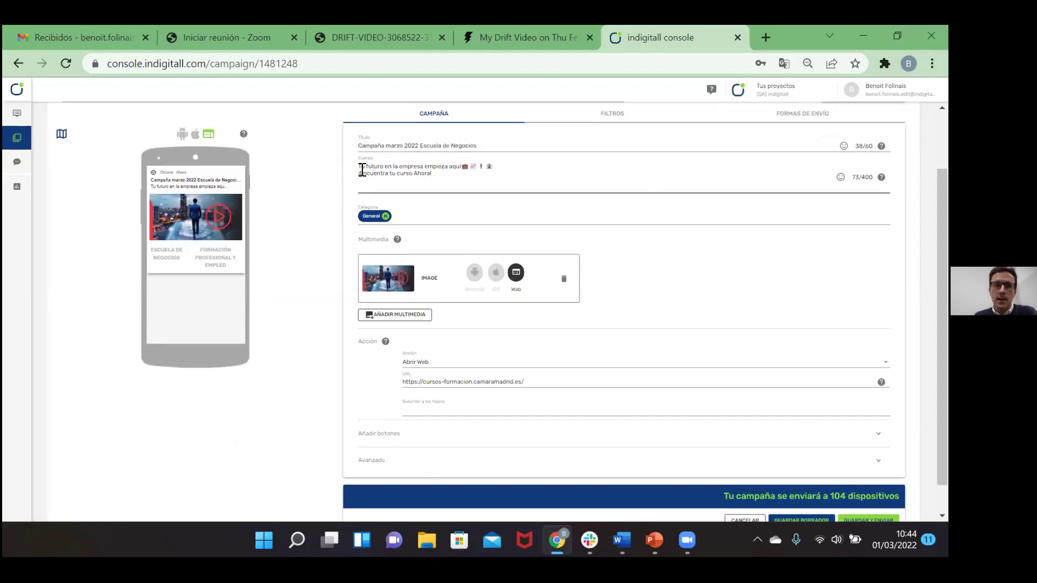
left_click_drag(435, 175, 358, 166)
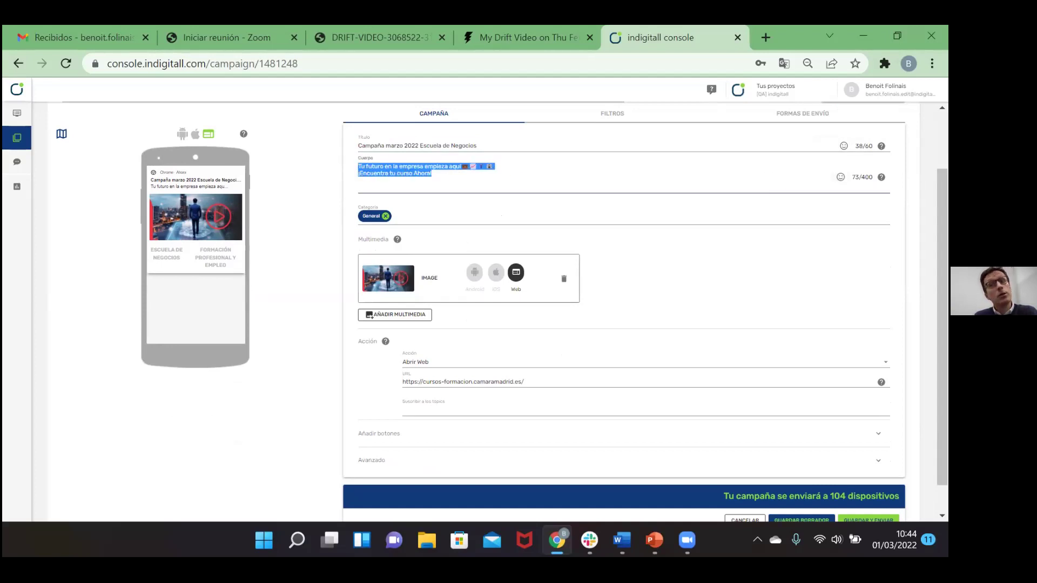
left_click(522, 181)
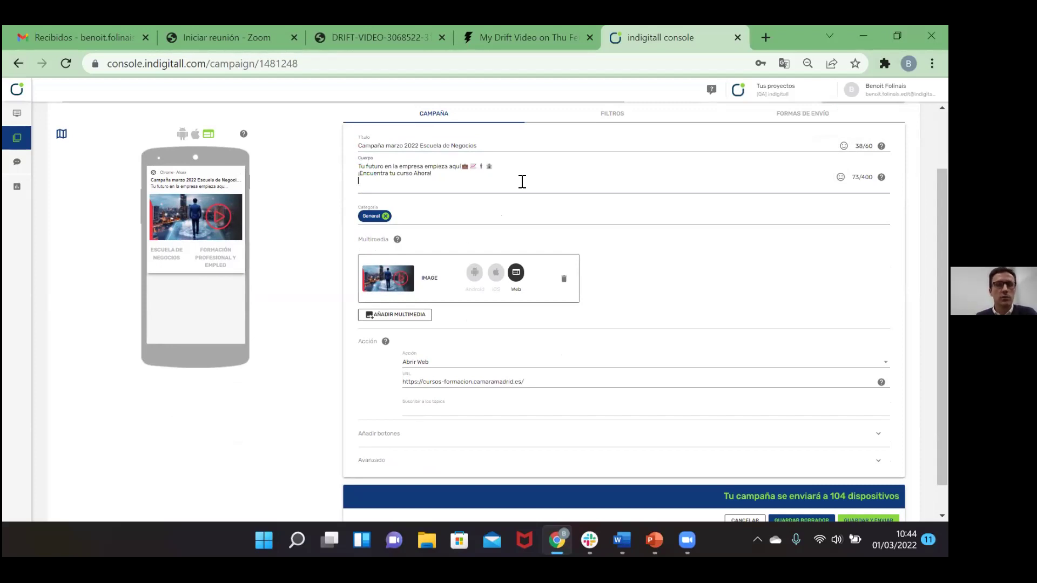
left_click(841, 178)
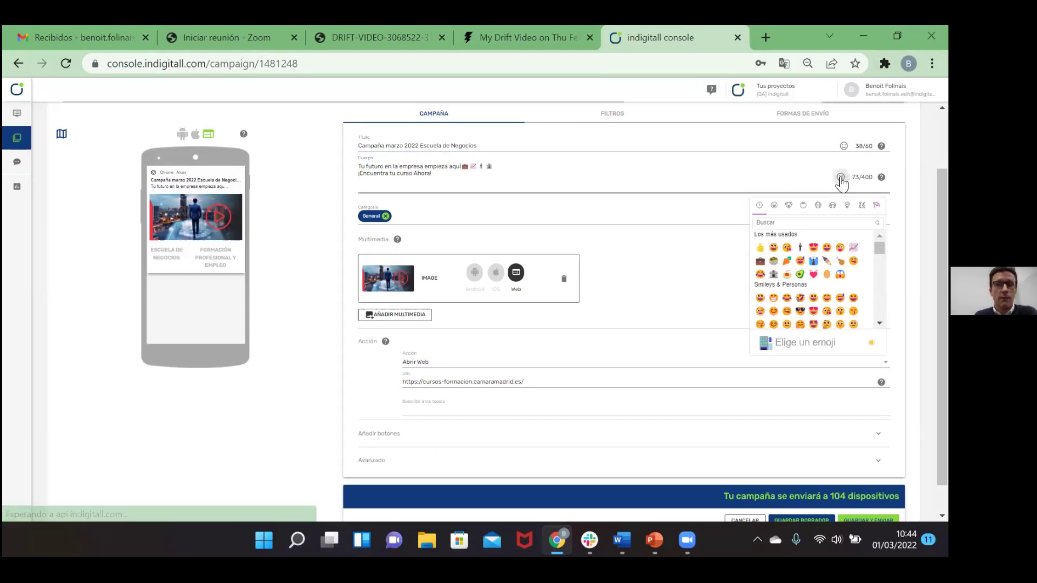
left_click(712, 183)
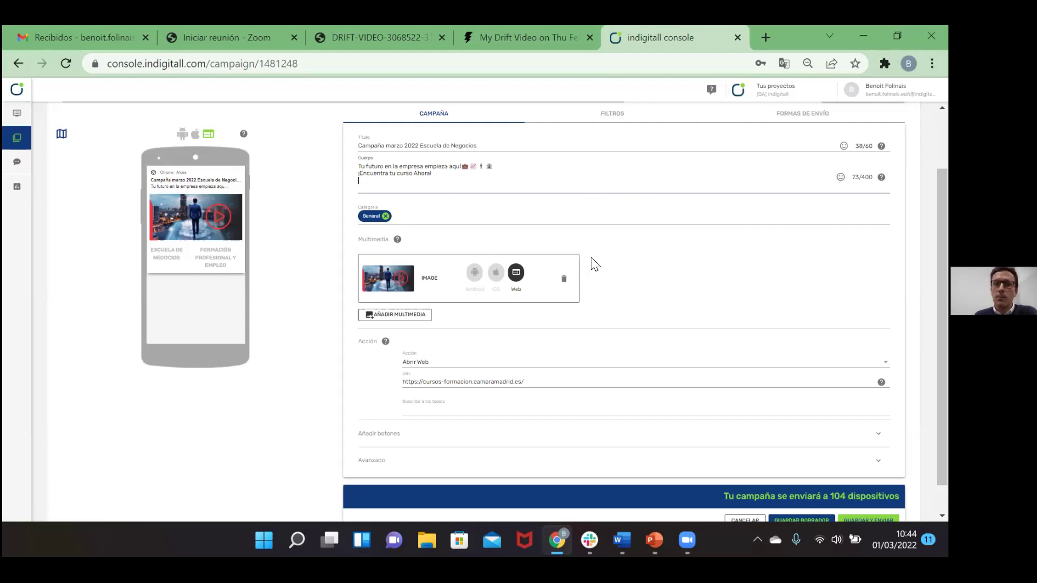
Replace the campaign's image for the Web platform with "Escuela de negocios Camara Madrid" from the Escritorio folder
scroll(464, 294, "down", 1)
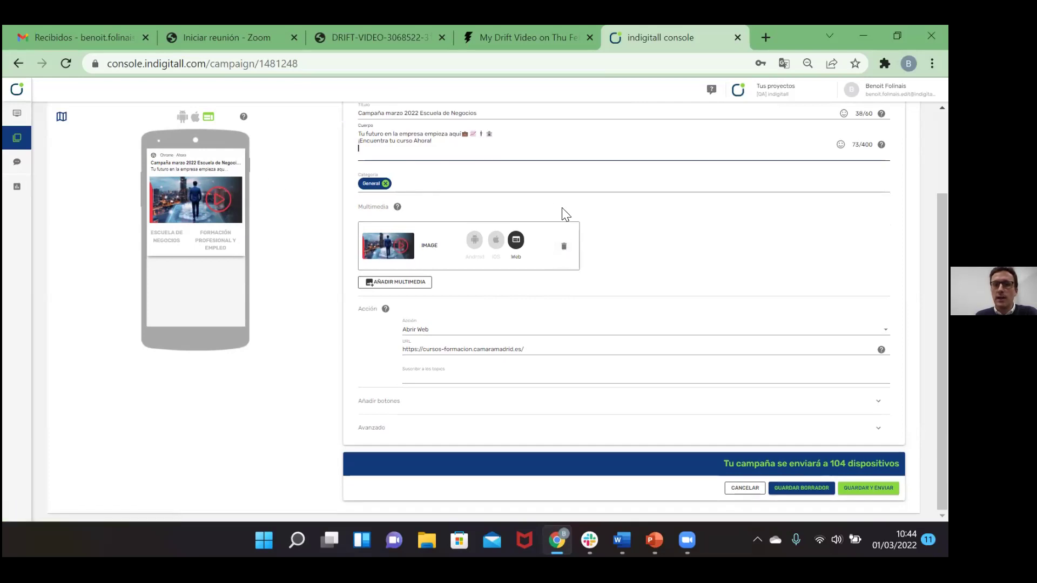
left_click(564, 249)
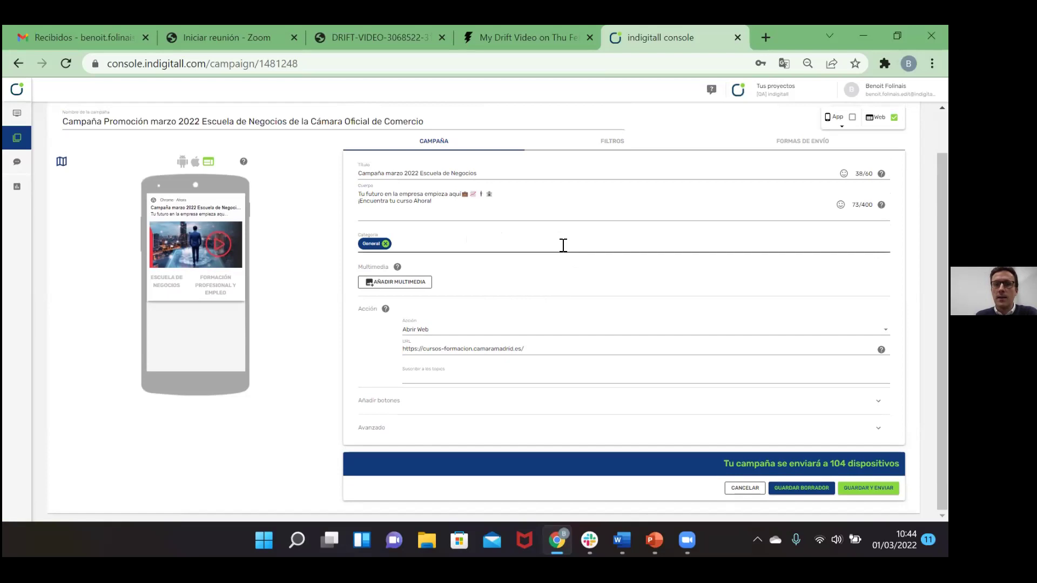
left_click(416, 282)
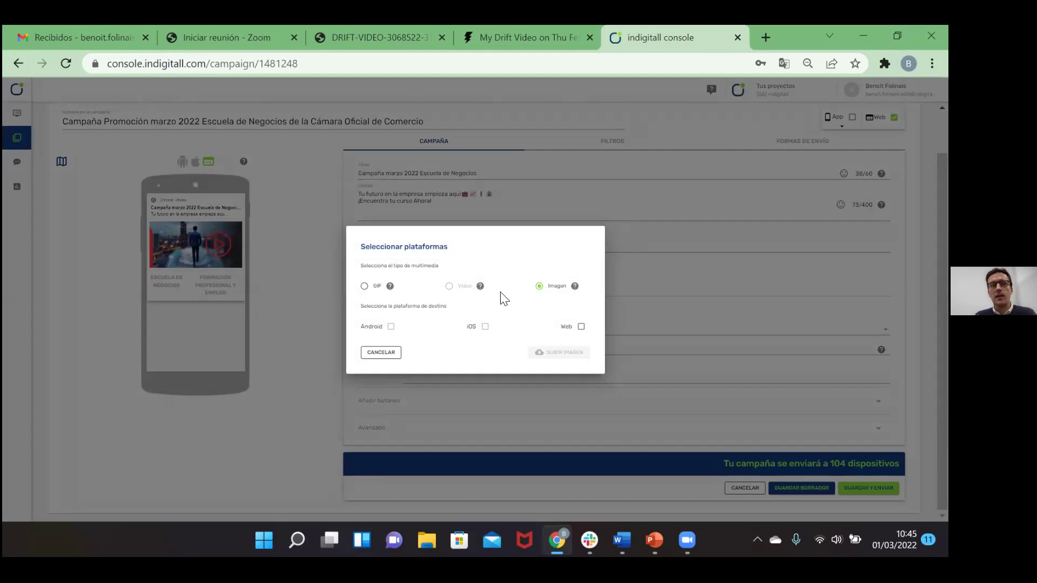
left_click(581, 326)
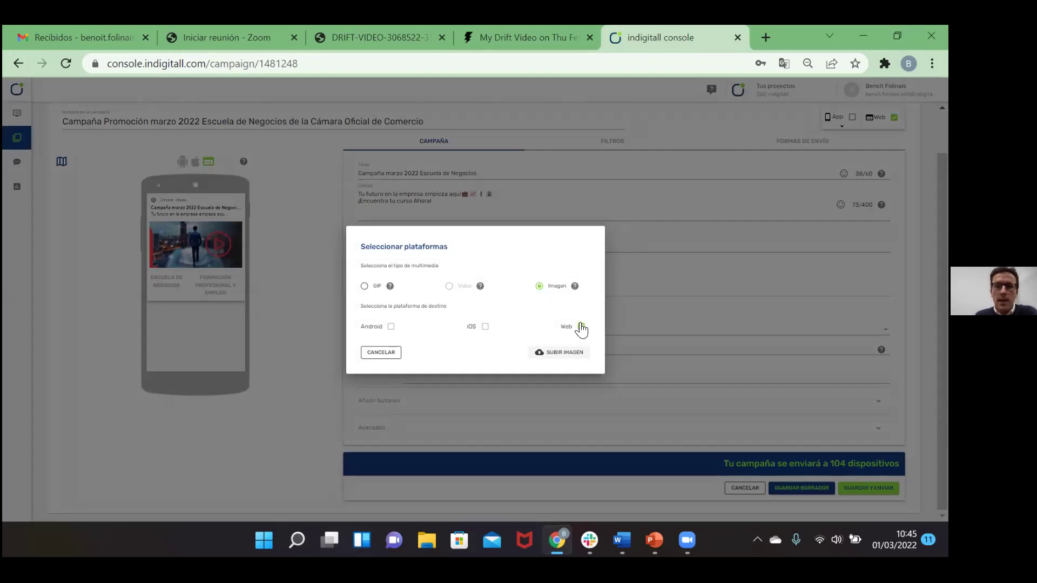
left_click(568, 352)
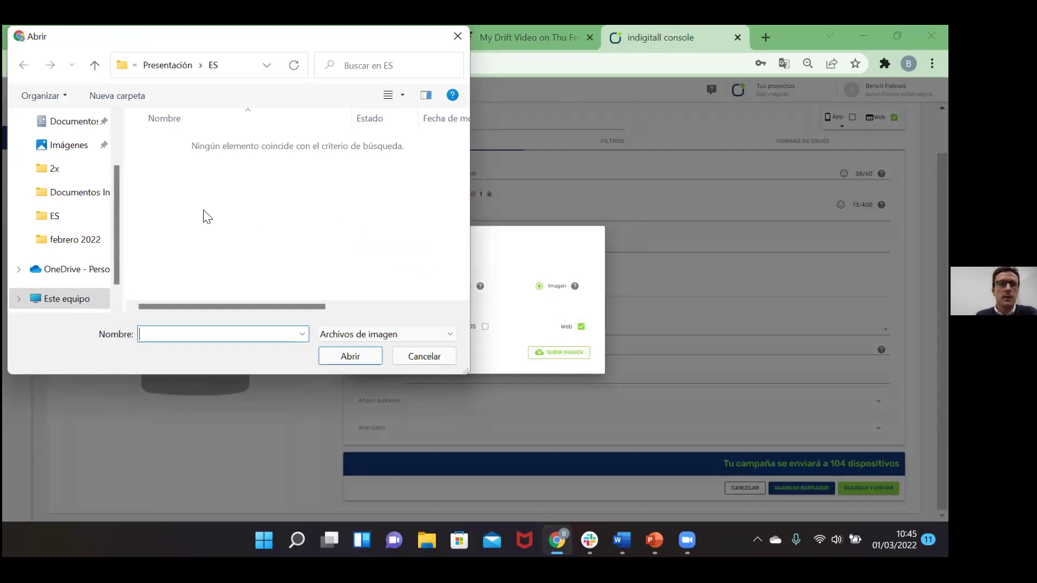
left_click(101, 147)
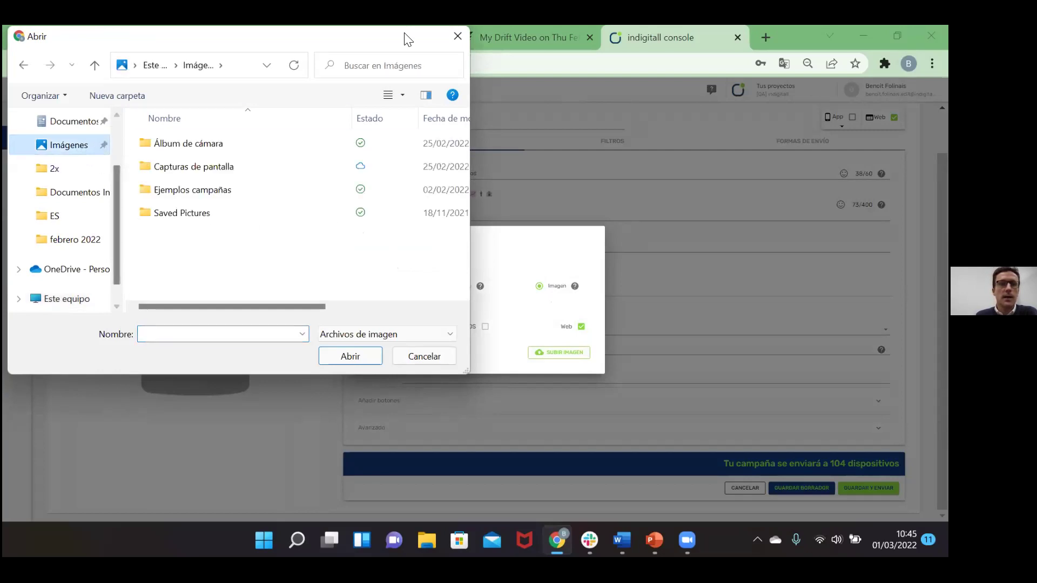
scroll(75, 154, "up", 2)
left_click(74, 154)
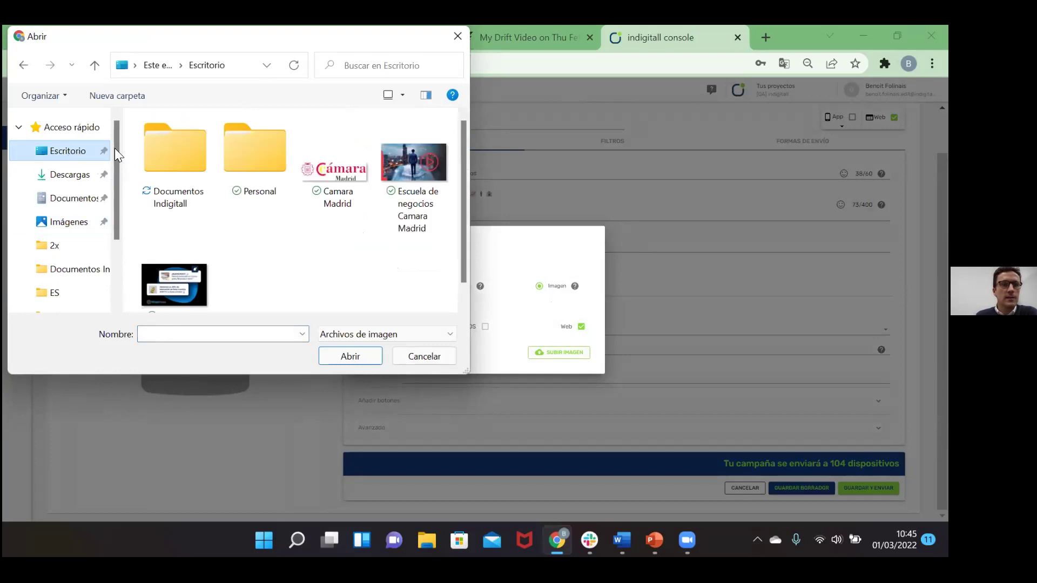
double_click(419, 157)
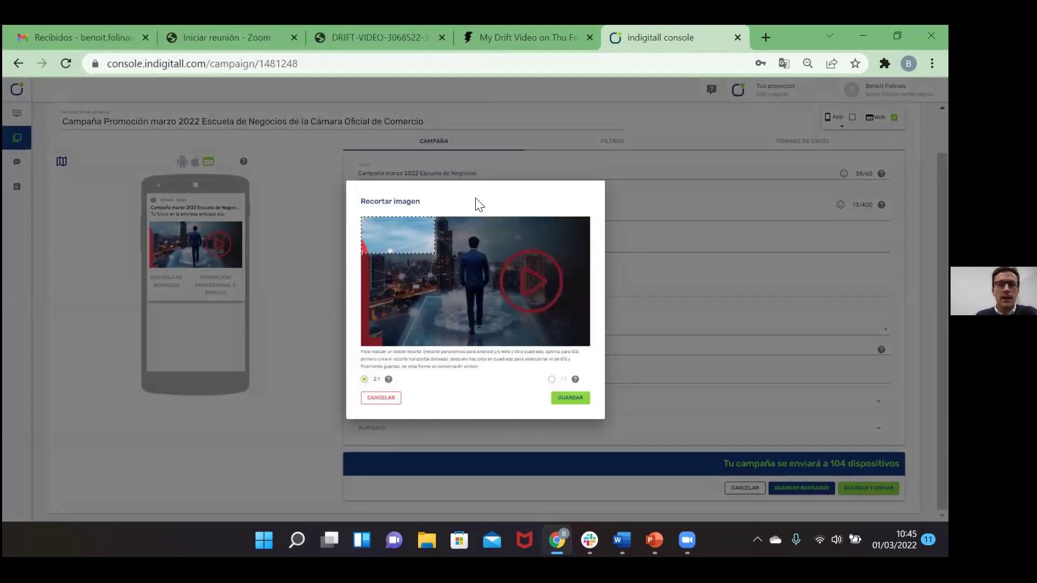
Crop the uploaded image at the 2:1 ratio across its full width, roughly centred vertically, and save it
left_click_drag(465, 284, 598, 340)
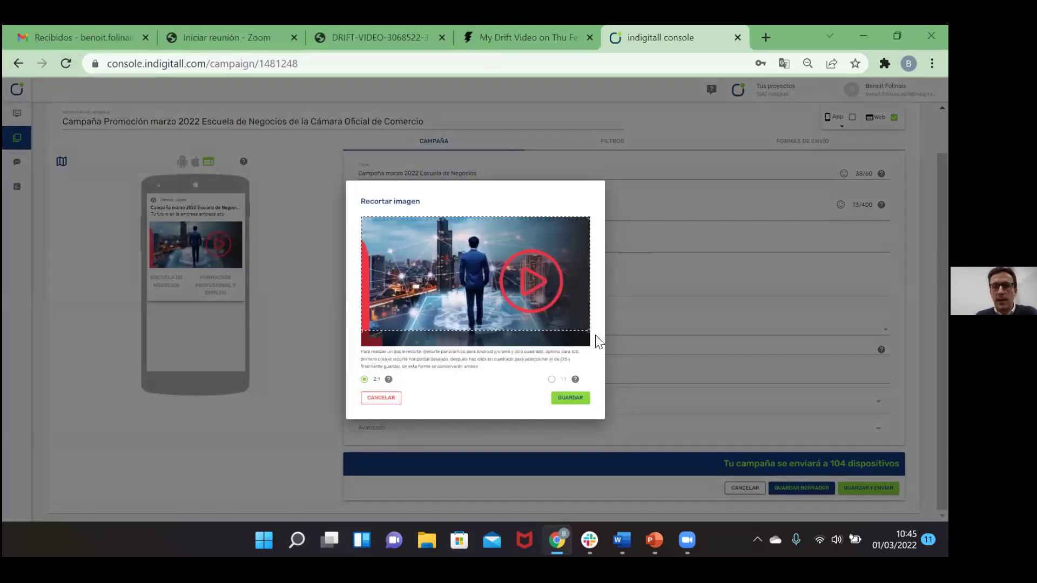
left_click_drag(505, 270, 508, 280)
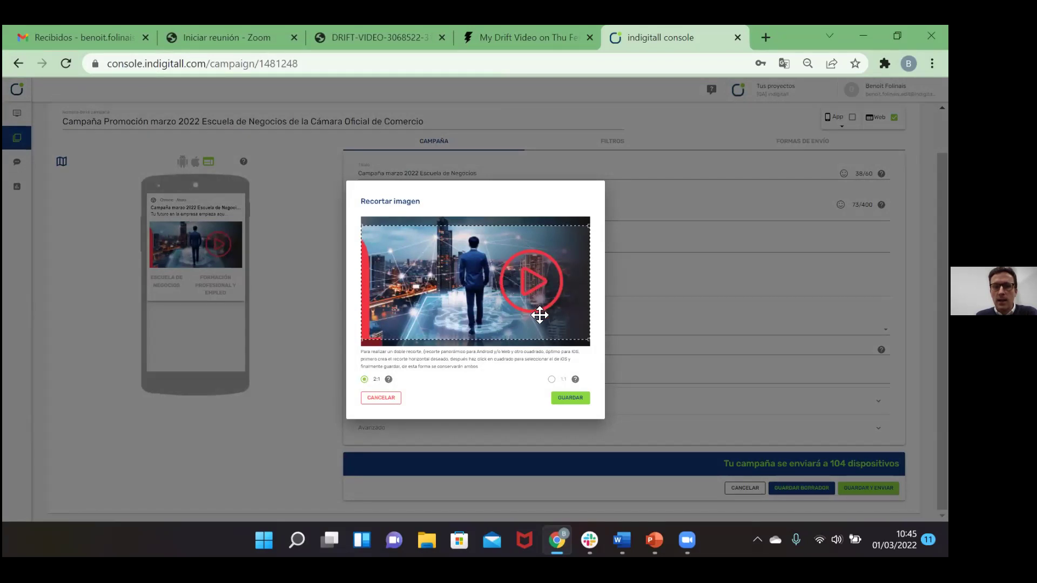
left_click(571, 401)
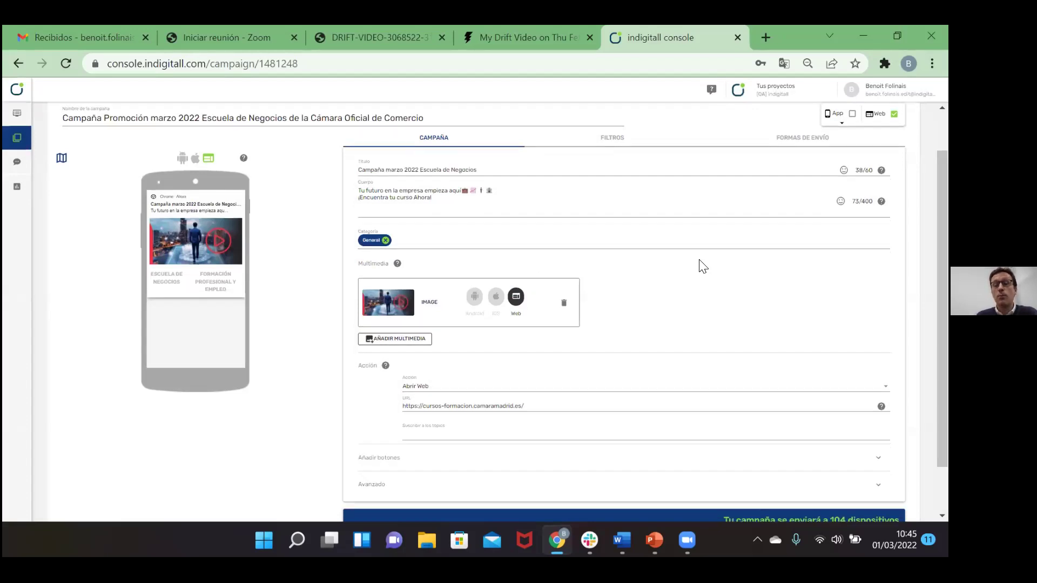
Examine the campaign's web-opening action and URL, along with the text, action and URL of both web buttons
scroll(702, 266, "down", 1)
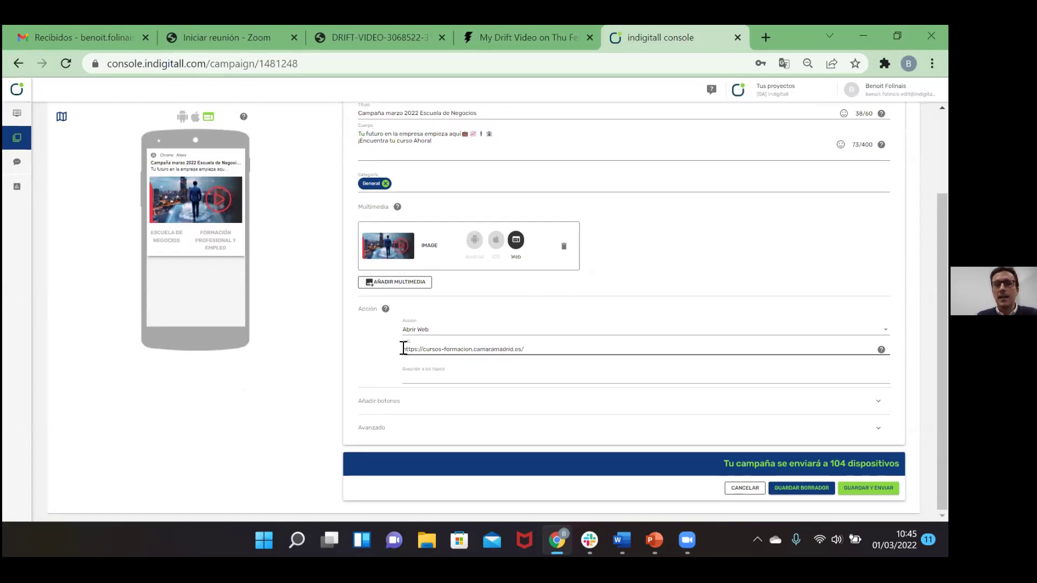
left_click(425, 412)
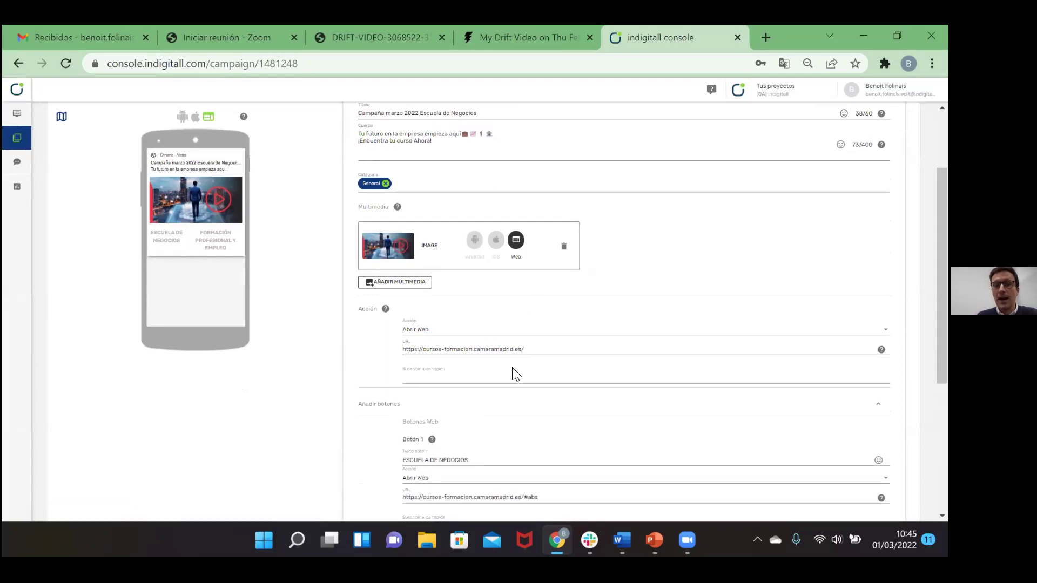
scroll(514, 370, "down", 1)
scroll(545, 351, "down", 1)
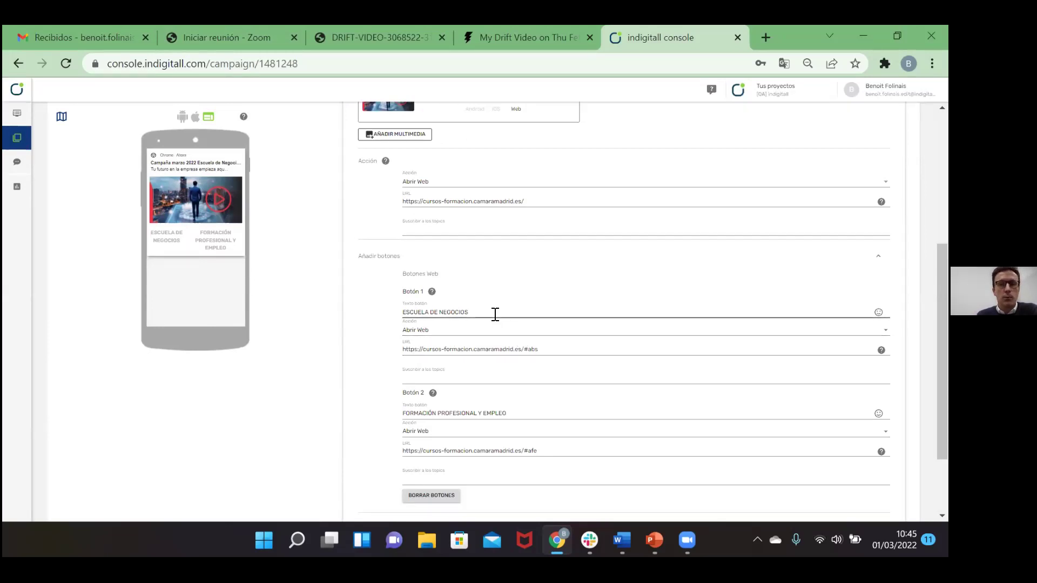
scroll(507, 335, "down", 2)
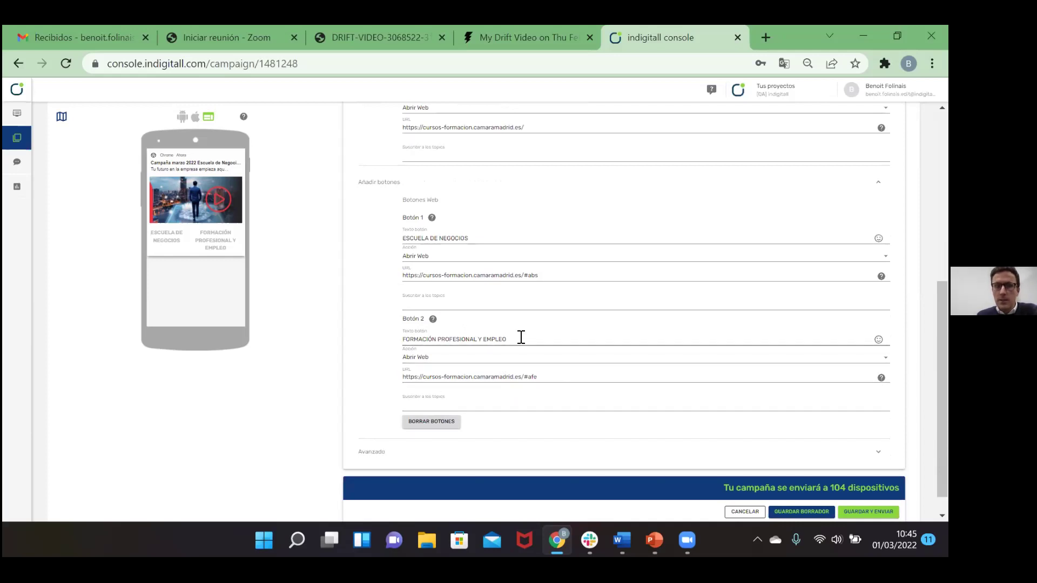
scroll(501, 335, "down", 1)
scroll(493, 335, "up", 10)
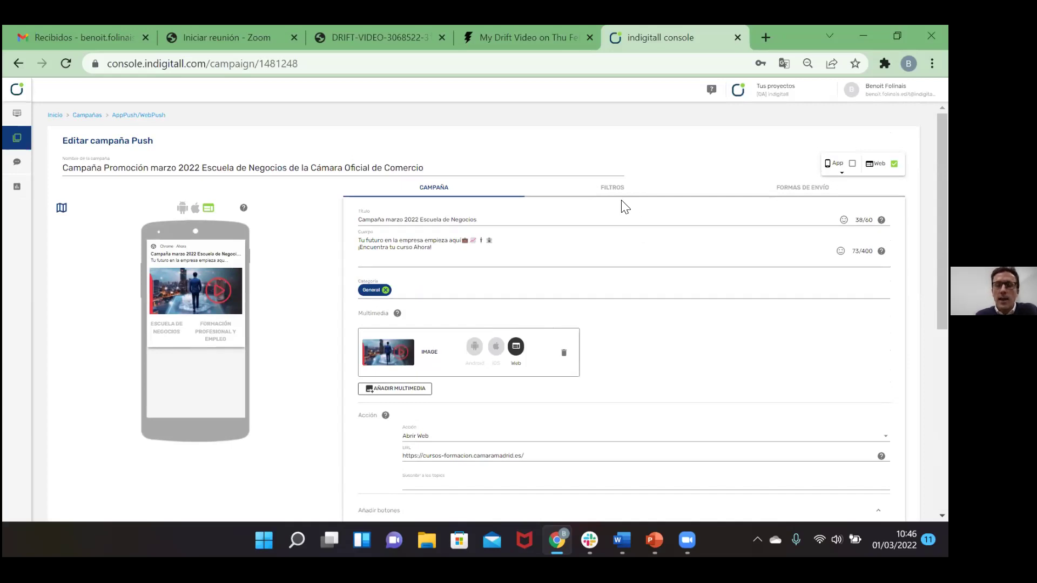
Review the campaign's filters and delivery types, and save and send it with immediate delivery
left_click(604, 193)
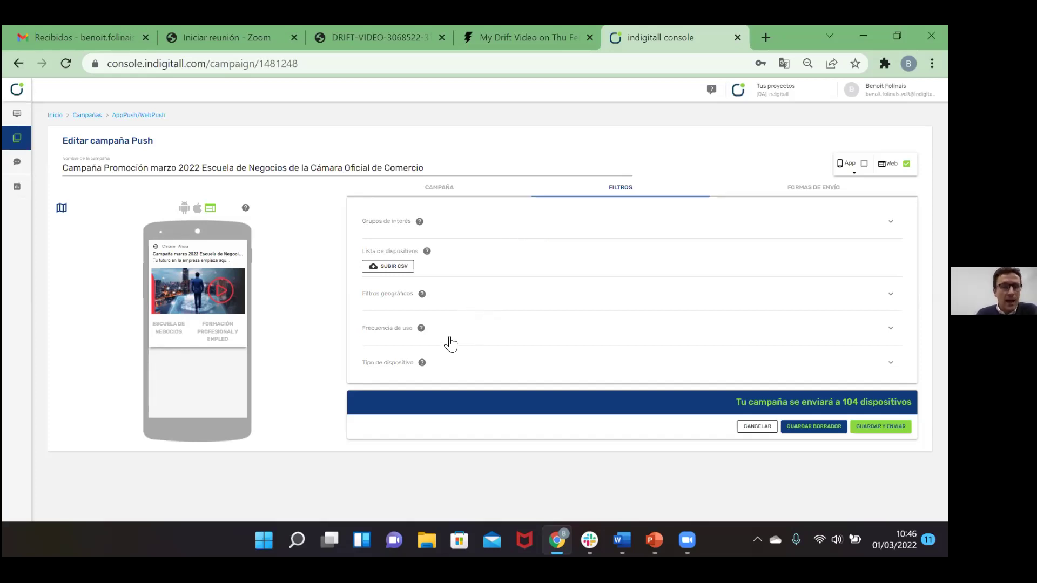
mouse_move(423, 363)
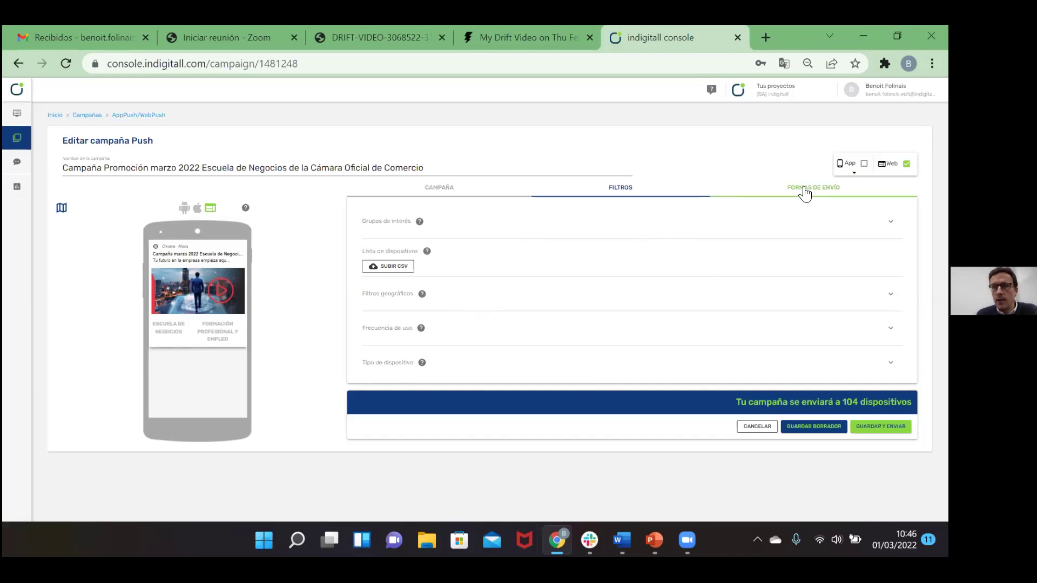
left_click(821, 192)
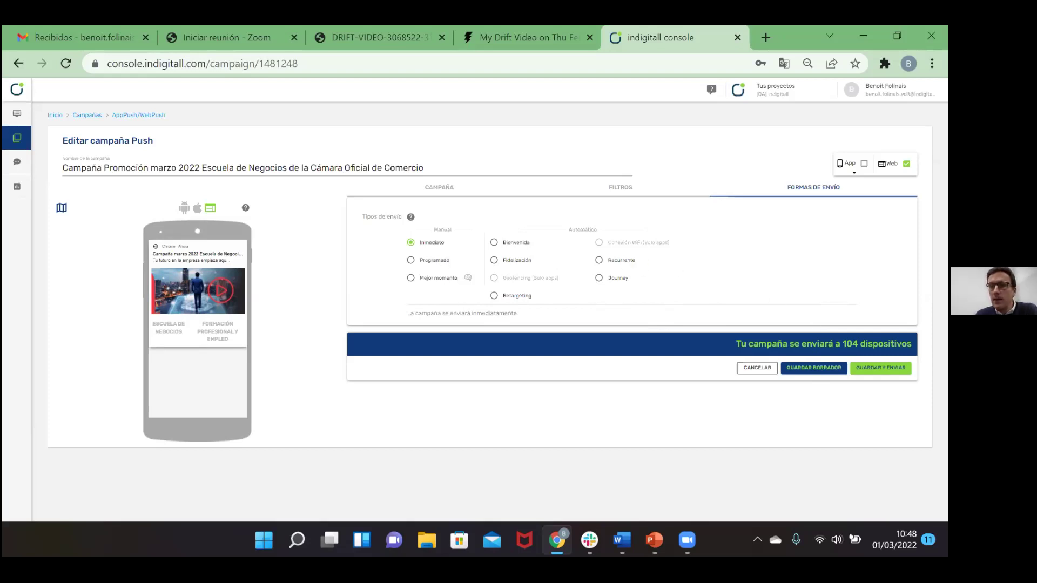
left_click(880, 367)
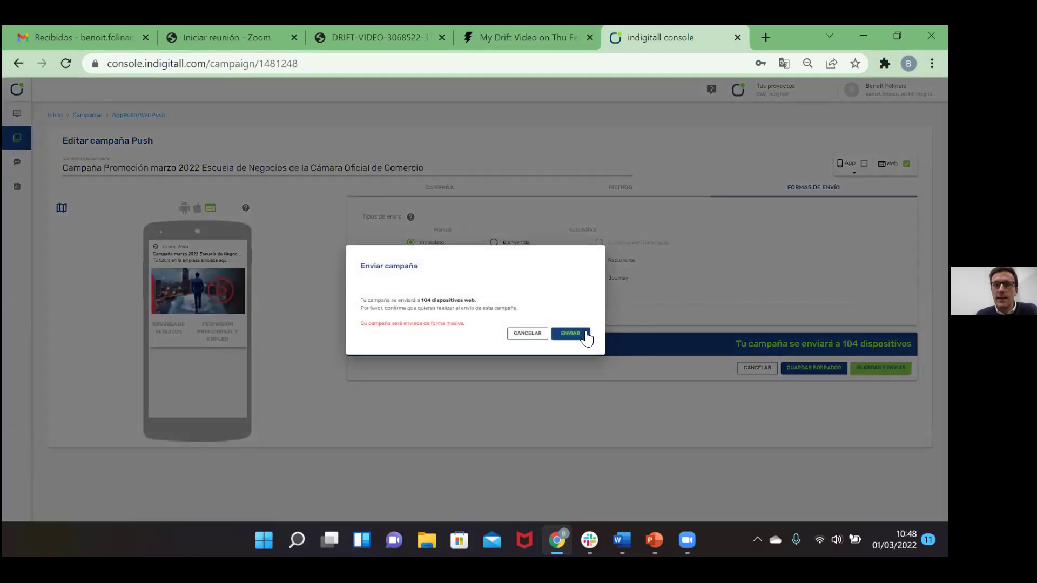
left_click(586, 333)
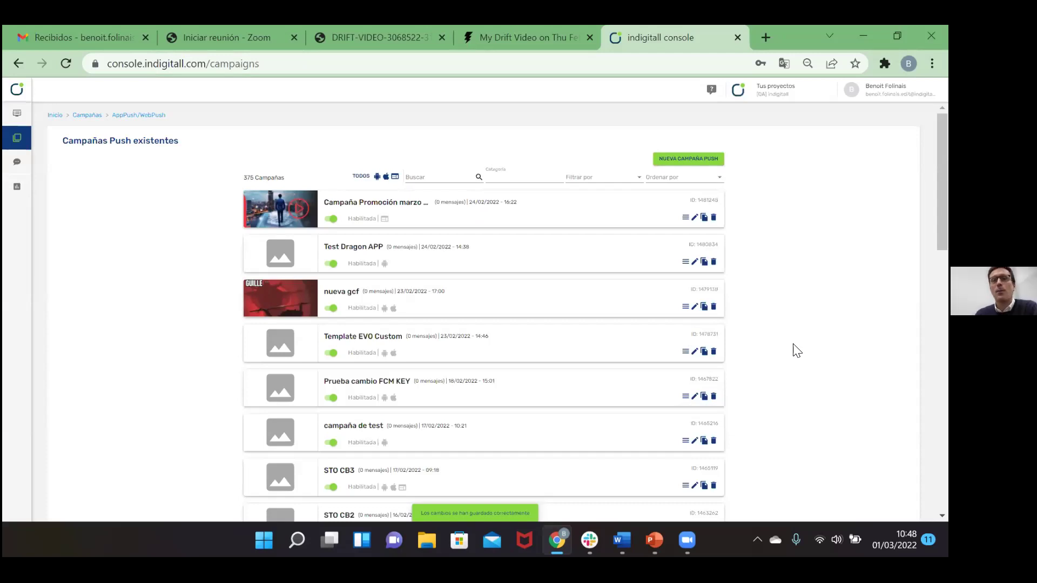
Play the end of the "My Drift Video on Thu Feb 24 2022" demo in full screen, pausing it and exiting full screen
left_click(521, 33)
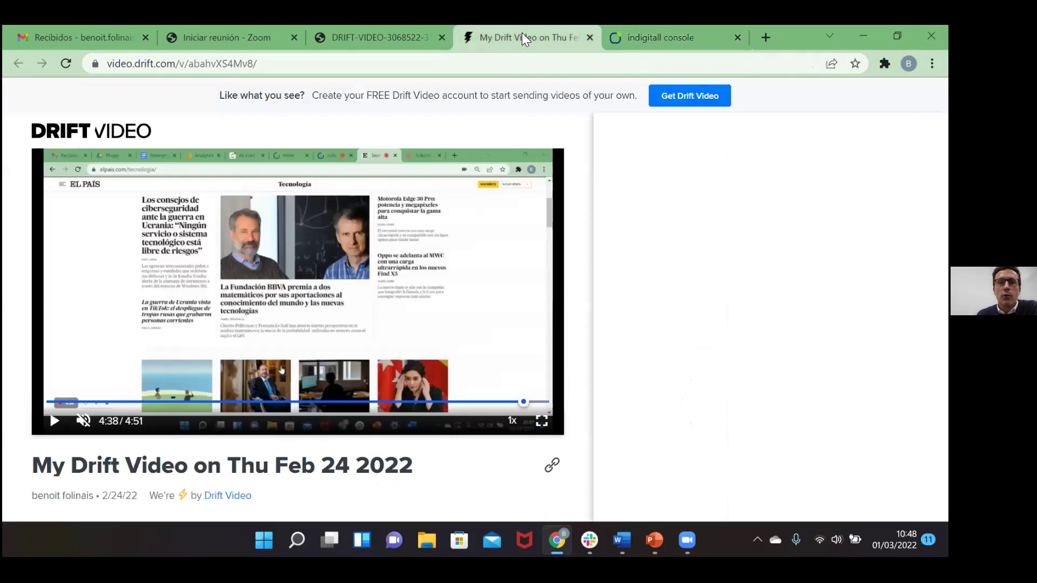
left_click(542, 424)
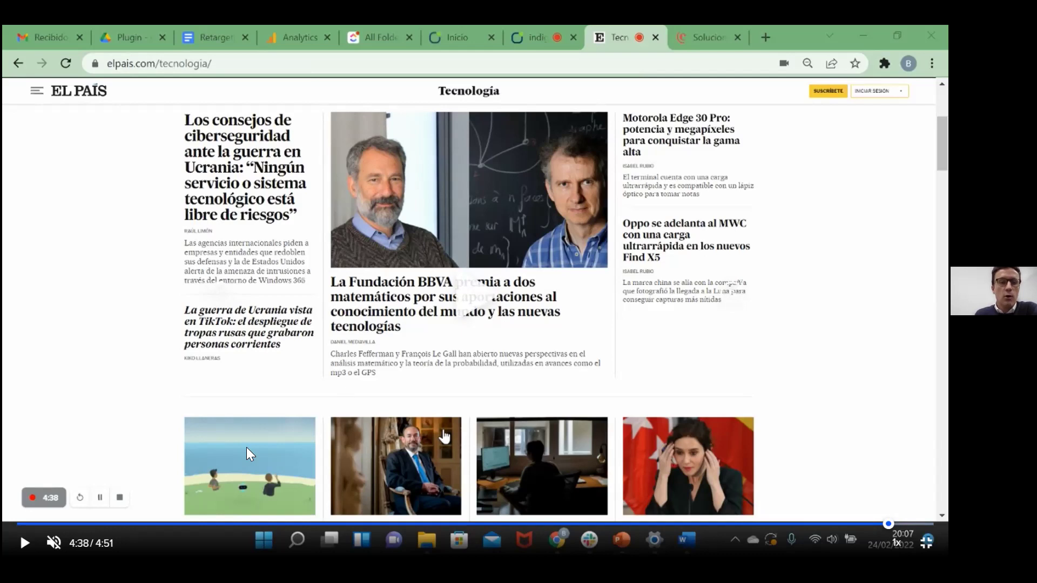
left_click(21, 533)
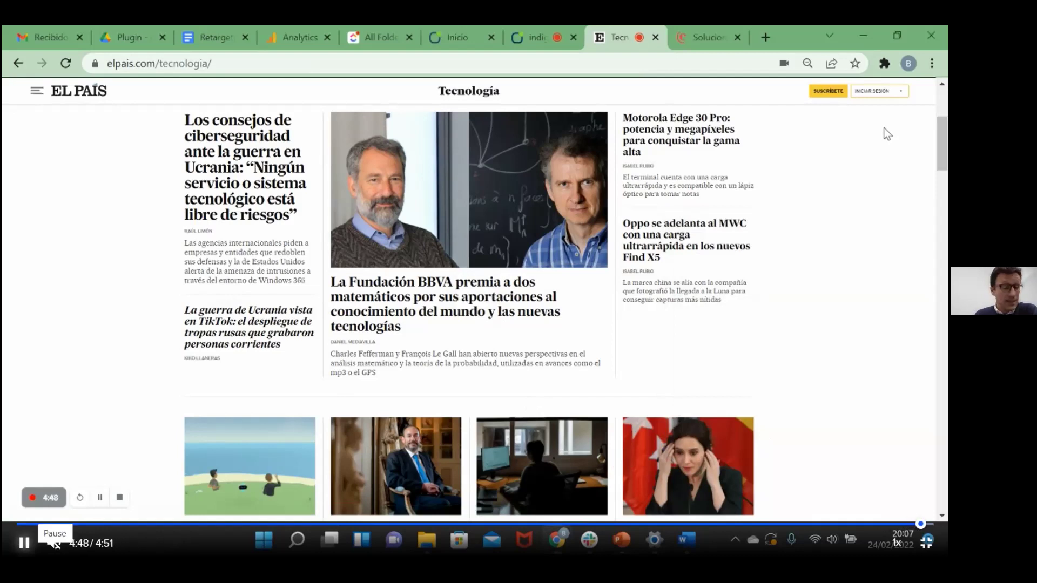
left_click(24, 542)
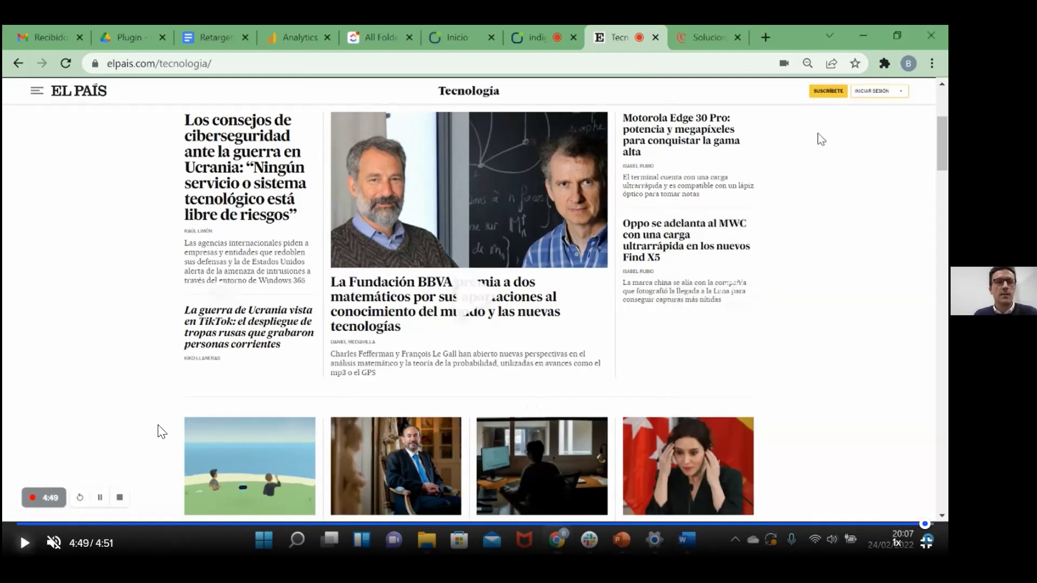
key("Escape")
View the Drift GIF of the mobile push notification and switch to the webinar presentation in PowerPoint
left_click(399, 36)
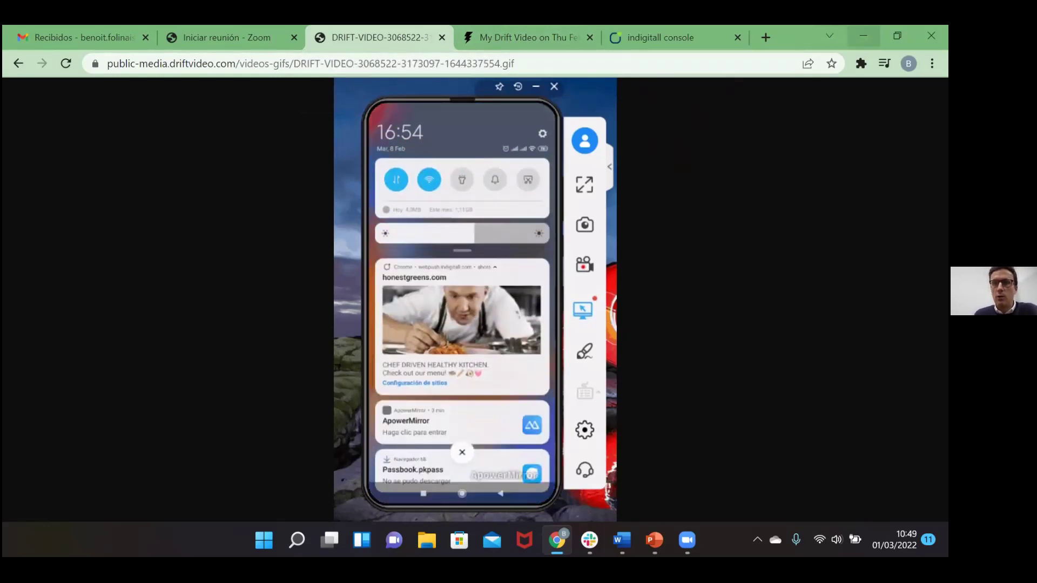
key("super+d")
left_click(657, 537)
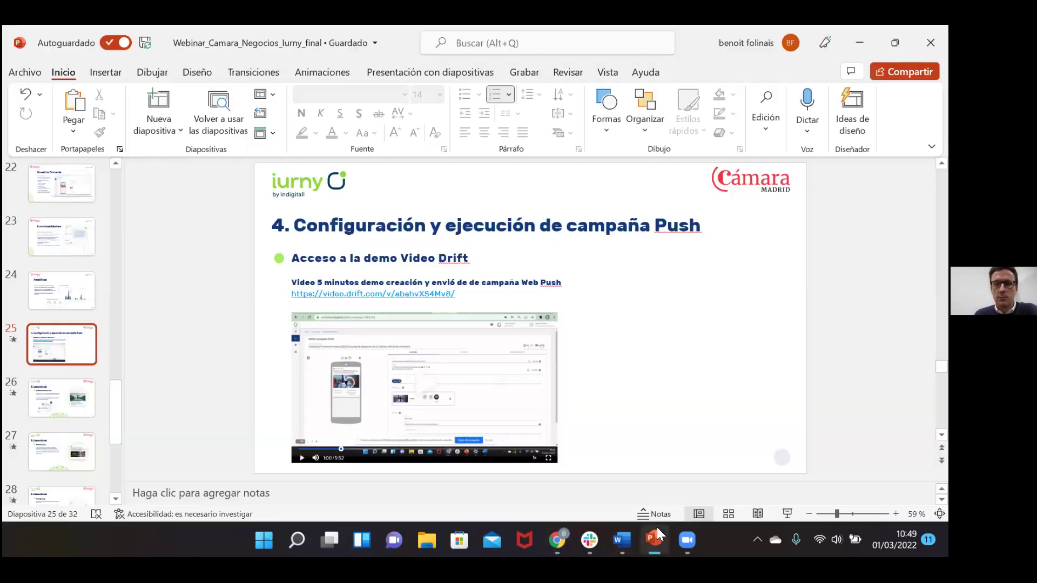